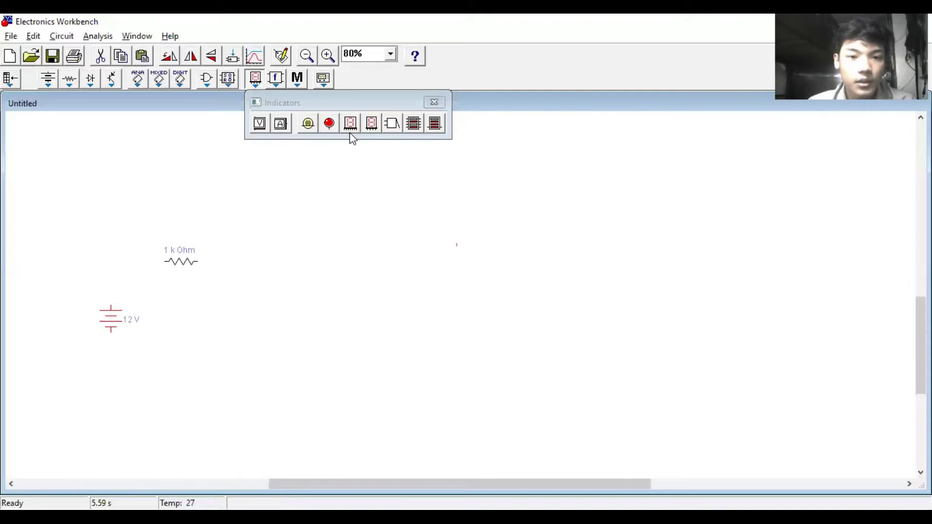
Step: Place an ammeter to the right of the 1 kOhm resistor and duplicate the battery, resistor and ammeter beside the originals
{"action": "left_click_drag", "start_coordinate": [281, 203], "coordinate": [277, 255]}
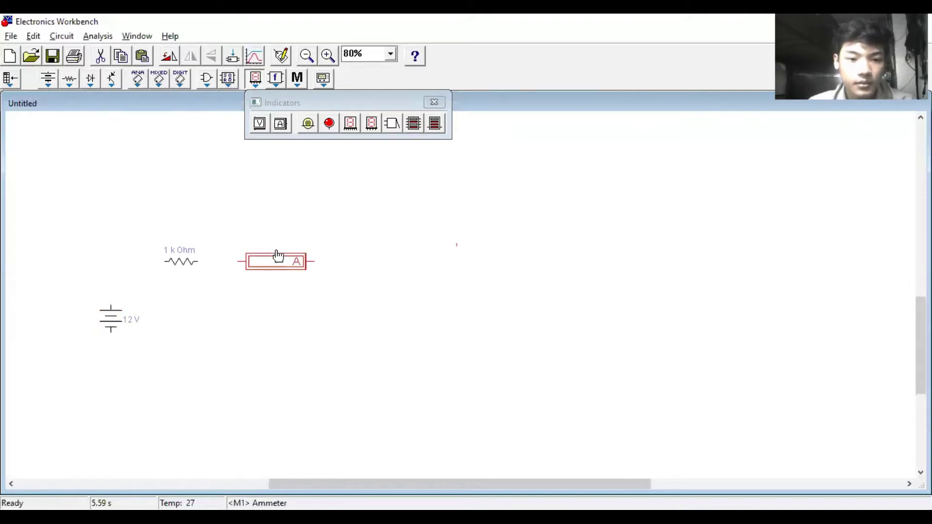
{"action": "left_click", "coordinate": [435, 102]}
{"action": "key", "text": "ctrl+a"}
{"action": "key", "text": "ctrl+c"}
{"action": "key", "text": "ctrl+v"}
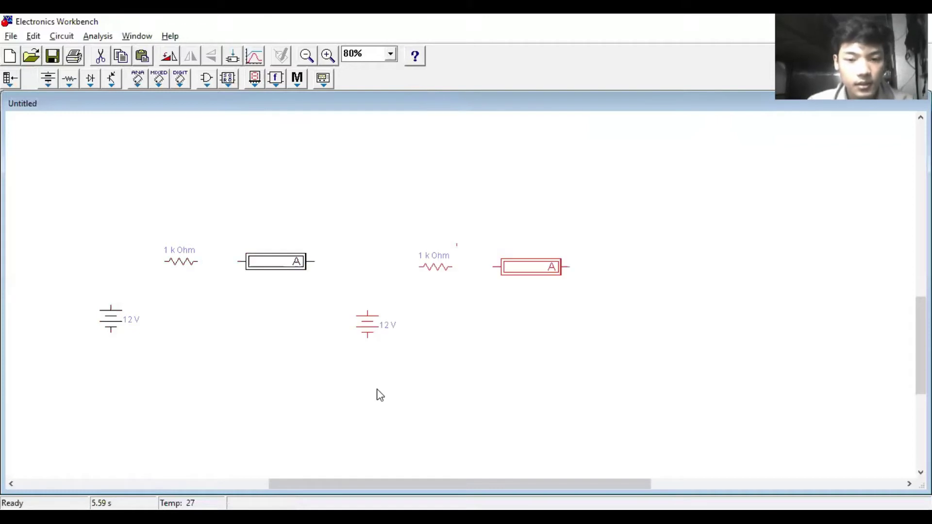
Step: Paste a second copy of the battery, resistor and ammeter, and delete its battery
{"action": "key", "text": "ctrl+v"}
{"action": "left_click_drag", "start_coordinate": [368, 349], "coordinate": [592, 404]}
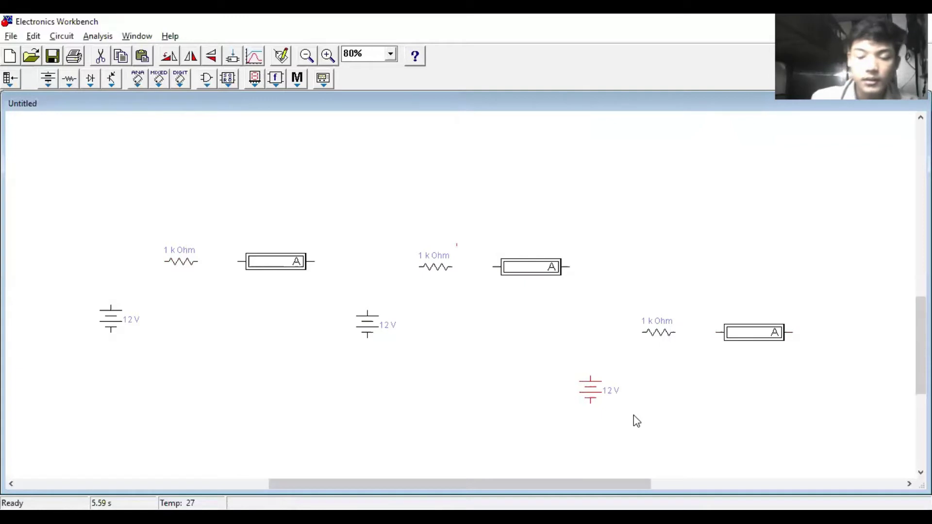
{"action": "key", "text": "Delete"}
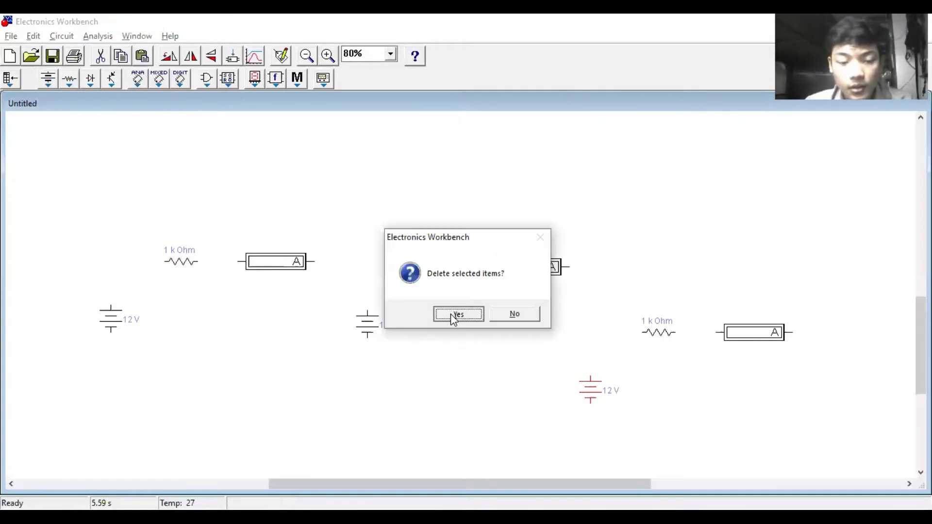
{"action": "key", "text": "Return"}
Step: Arrange and wire the parts into a two-loop circuit with batteries on the outer branches and a resistor and ammeter in each of three branches
{"action": "left_click_drag", "start_coordinate": [181, 262], "coordinate": [194, 263]}
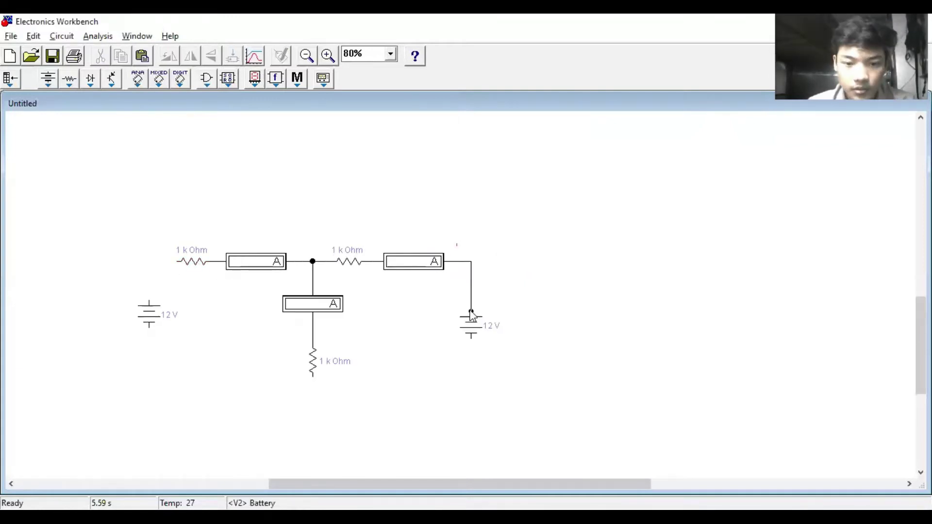
{"action": "left_click_drag", "start_coordinate": [472, 316], "coordinate": [471, 315]}
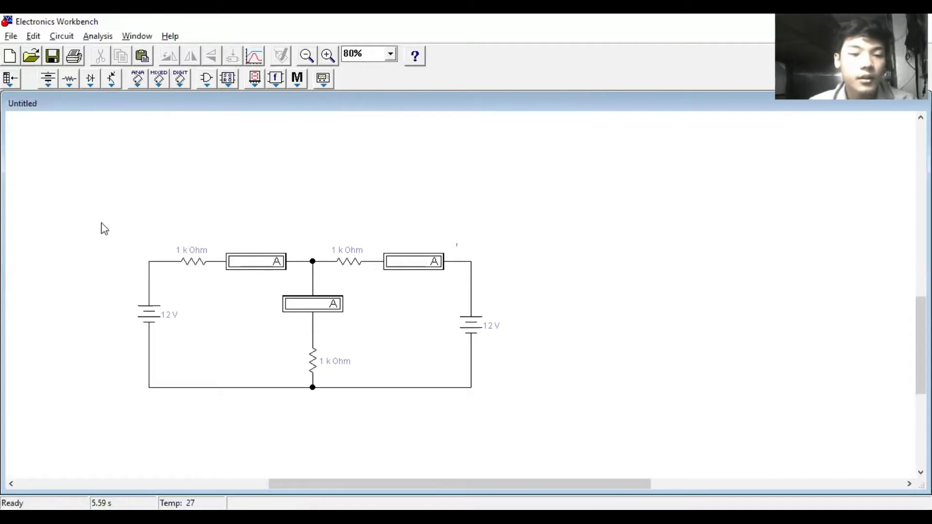
Step: Move the circuit toward the sheet's centre and set V1 to 35 V, V2 90 V, R1 550 Ohm, R2 750 Ohm and R3 440 Ohm
{"action": "left_click_drag", "start_coordinate": [104, 222], "coordinate": [524, 441]}
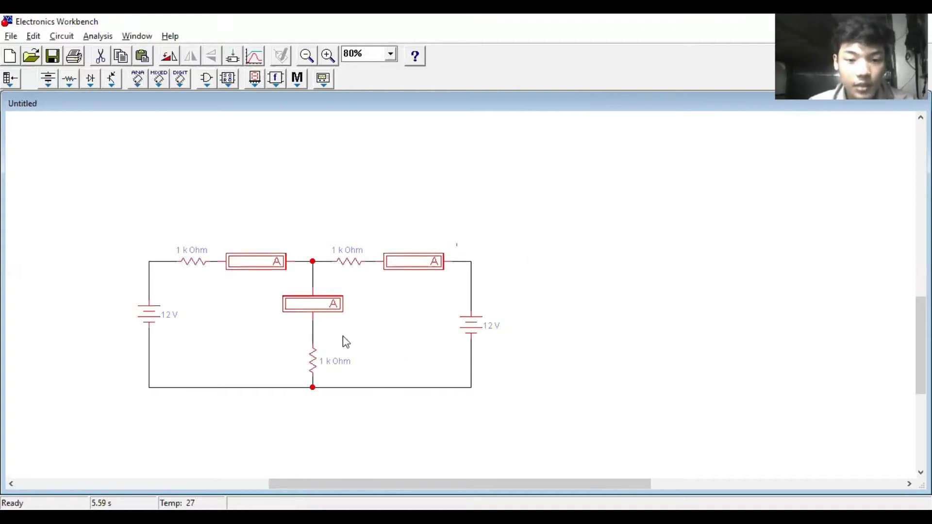
{"action": "left_click_drag", "start_coordinate": [312, 318], "coordinate": [454, 339]}
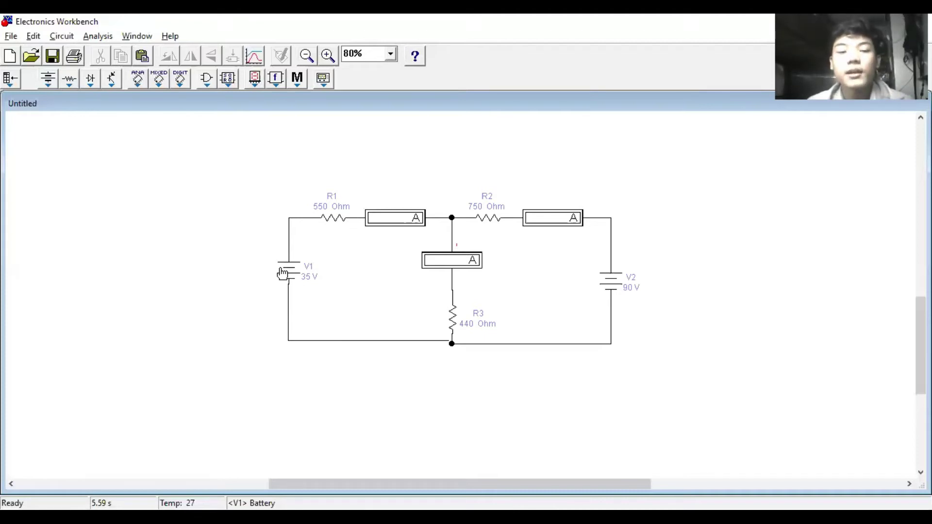
{"action": "left_click_drag", "start_coordinate": [283, 273], "coordinate": [285, 276]}
Step: Place two copies of the circuit side by side below the original, replacing V2 with a plain wire in the left copy
{"action": "key", "text": "ctrl+a"}
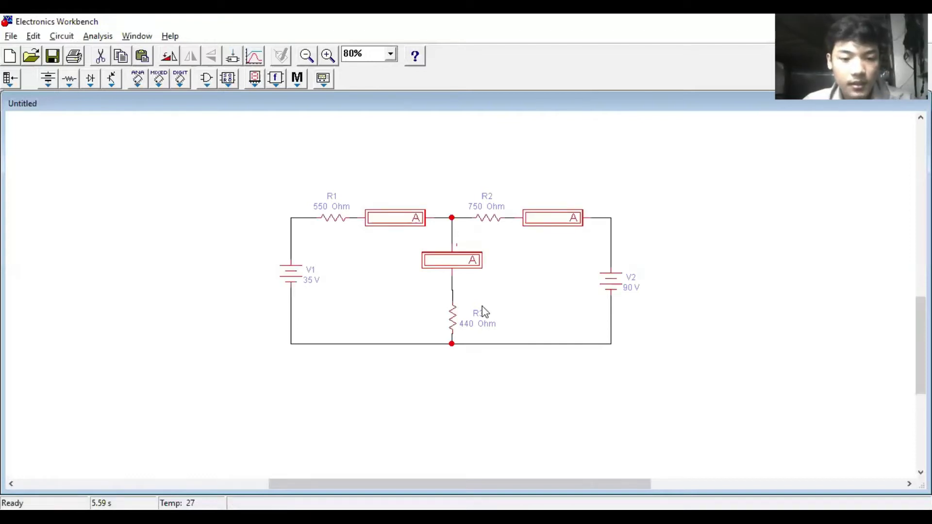
{"action": "key", "text": "ctrl+v"}
{"action": "left_click_drag", "start_coordinate": [473, 285], "coordinate": [639, 280]}
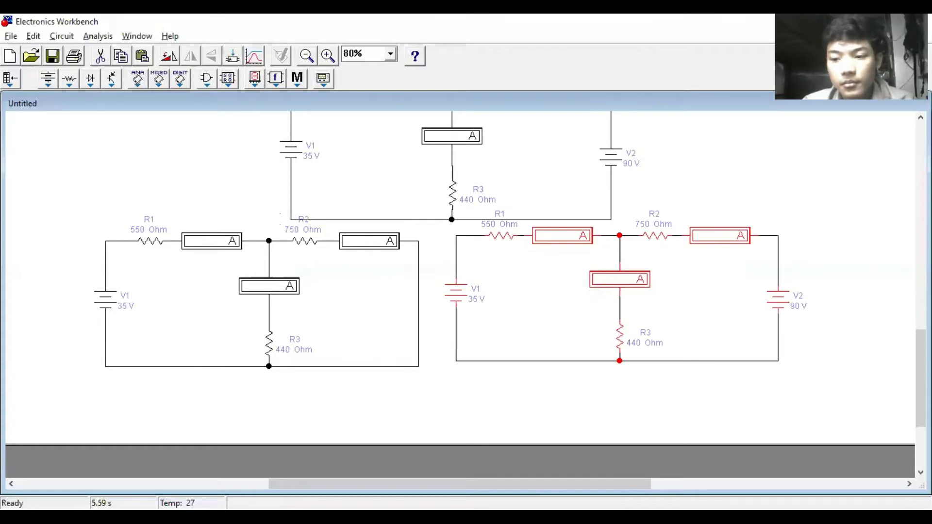
Step: Delete battery V1 from the lower-right circuit copy and close its outer branch with a wire
{"action": "scroll", "coordinate": [437, 371], "scroll_direction": "up", "scroll_amount": 3}
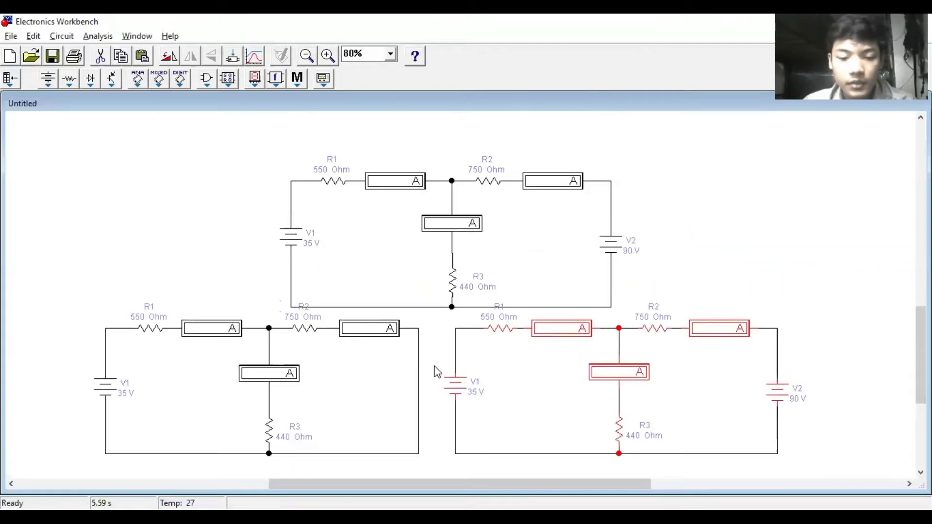
{"action": "left_click_drag", "start_coordinate": [460, 391], "coordinate": [459, 396]}
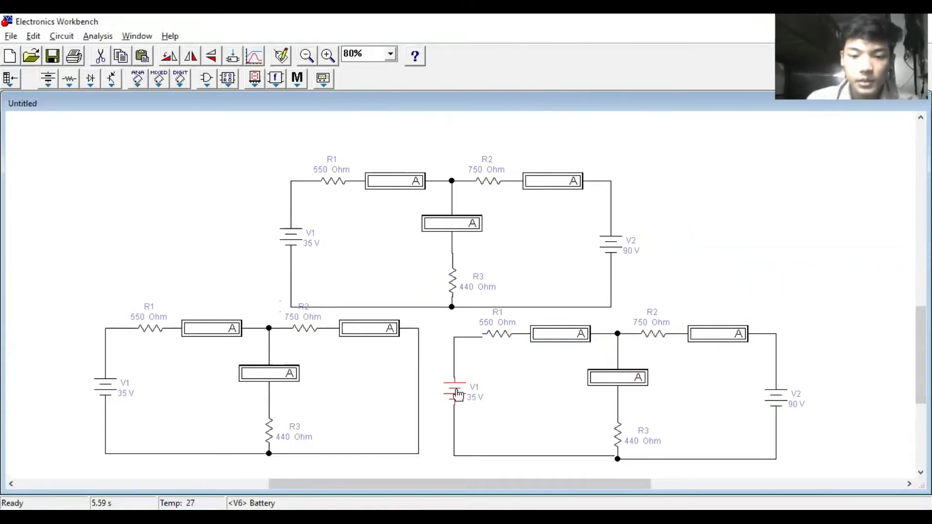
{"action": "key", "text": "Delete"}
{"action": "left_click", "coordinate": [456, 313]}
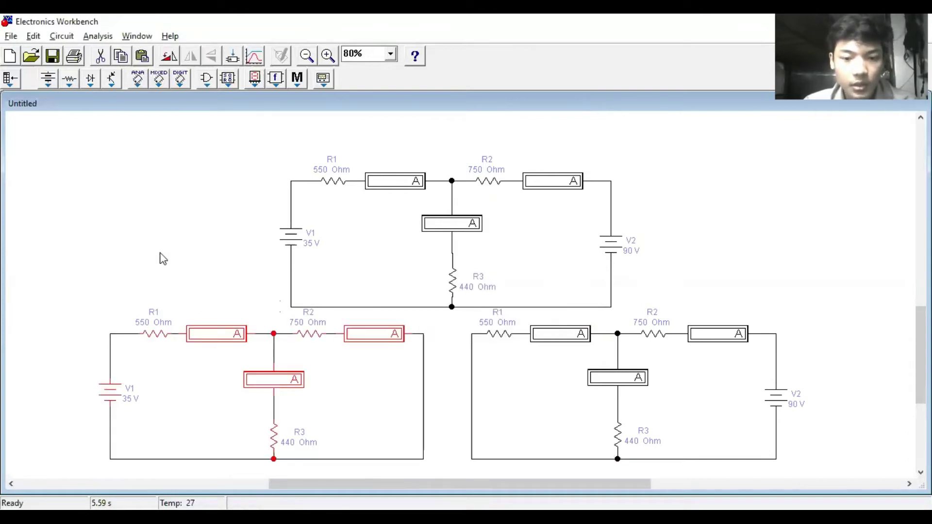
Step: Reposition the three circuits and label them Rangkaian 1 (lower left), Rangkaian 2 (lower right) and Rangkaian 3 (upper)
{"action": "left_click", "coordinate": [181, 272]}
{"action": "key", "text": "ctrl+a"}
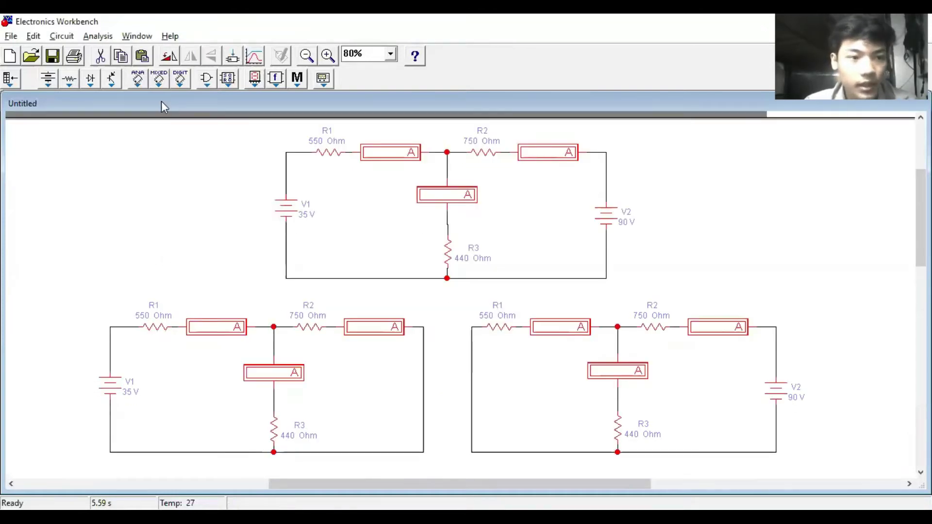
{"action": "left_click", "coordinate": [296, 85]}
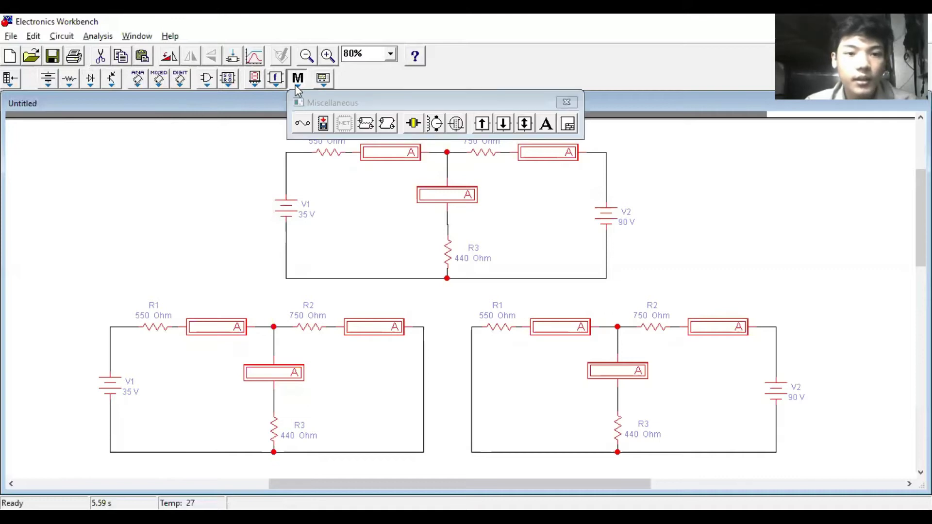
{"action": "left_click", "coordinate": [543, 144]}
{"action": "left_click", "coordinate": [567, 102]}
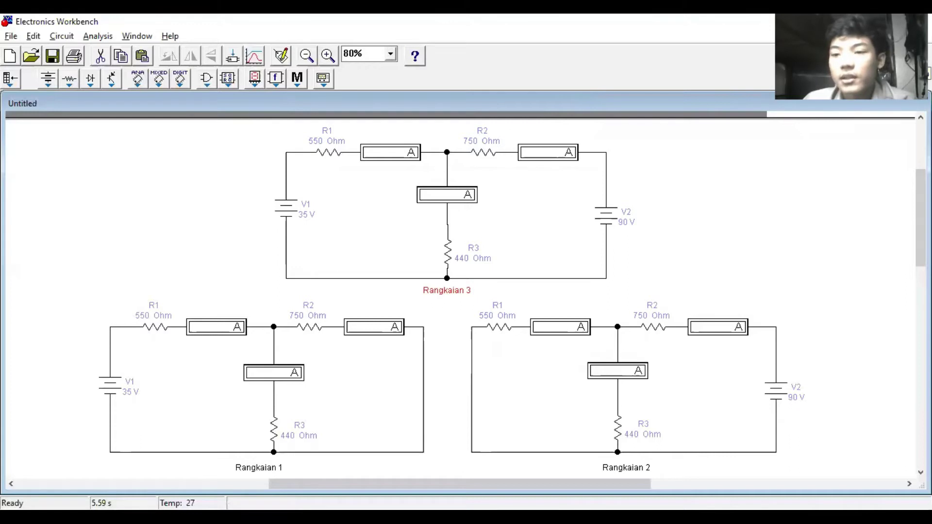
Step: Run the simulation and examine the ammeter readings in Rangkaian 1, Rangkaian 2 and Rangkaian 3
{"action": "key", "text": "ctrl+g"}
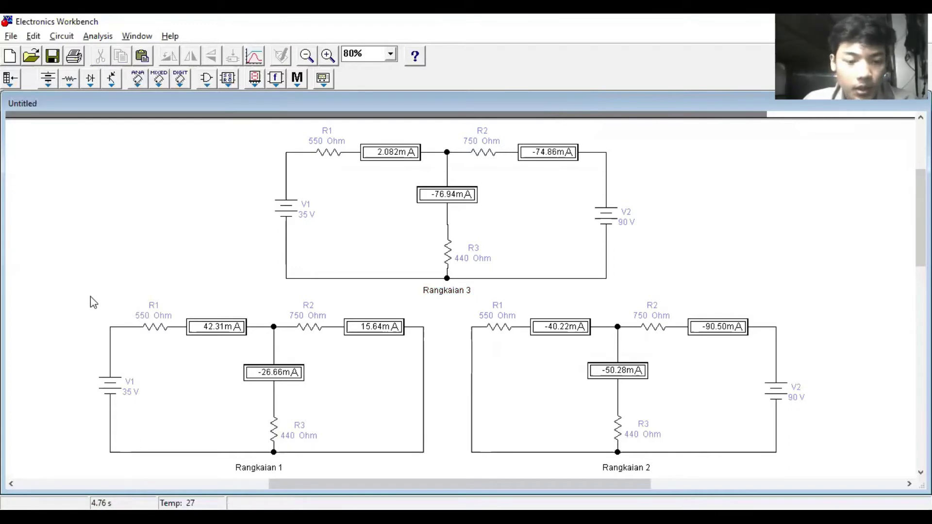
{"action": "left_click_drag", "start_coordinate": [84, 298], "coordinate": [441, 475]}
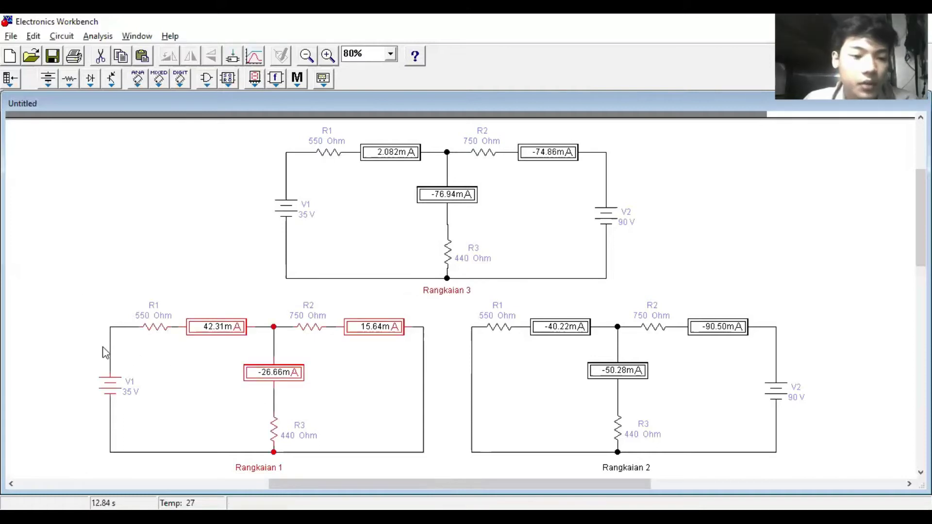
{"action": "left_click", "coordinate": [71, 345]}
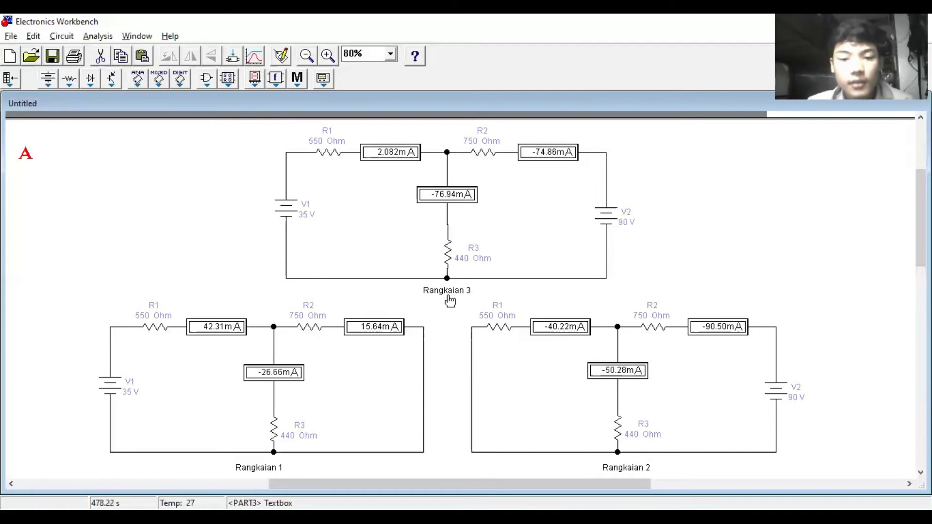
{"action": "mouse_move", "coordinate": [475, 312]}
{"action": "left_mouse_down"}
{"action": "mouse_move", "coordinate": [791, 454]}
{"action": "mouse_move", "coordinate": [876, 480]}
{"action": "mouse_move", "coordinate": [843, 358]}
{"action": "left_mouse_up"}
{"action": "scroll", "coordinate": [804, 324], "scroll_direction": "up", "scroll_amount": 3}
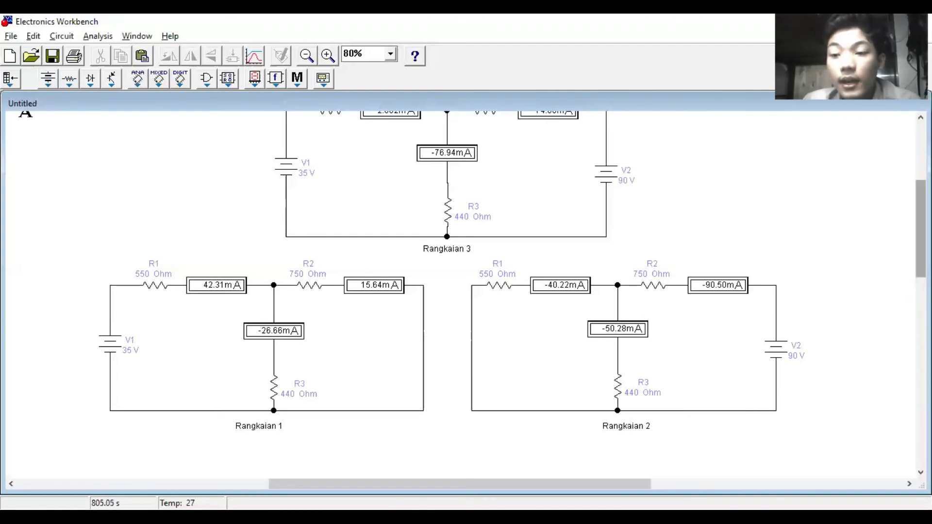
{"action": "scroll", "coordinate": [921, 229], "scroll_direction": "up", "scroll_amount": 3}
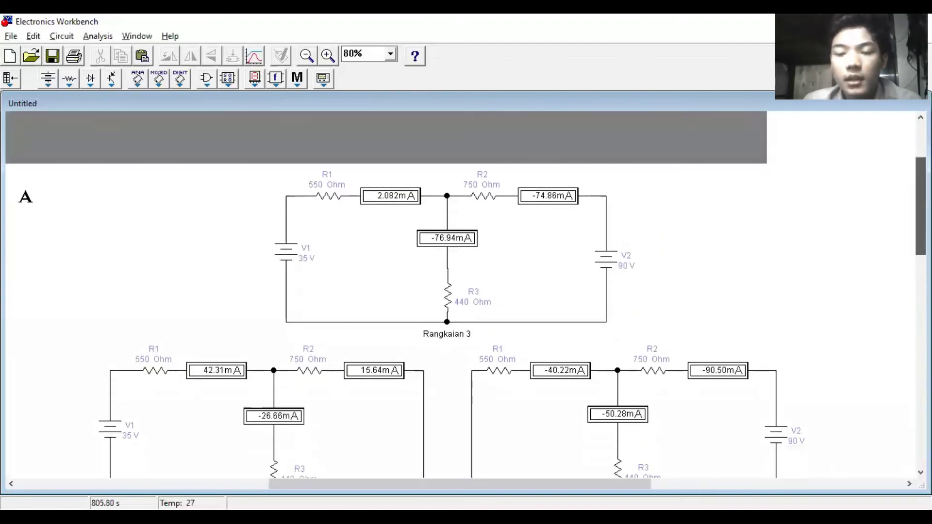